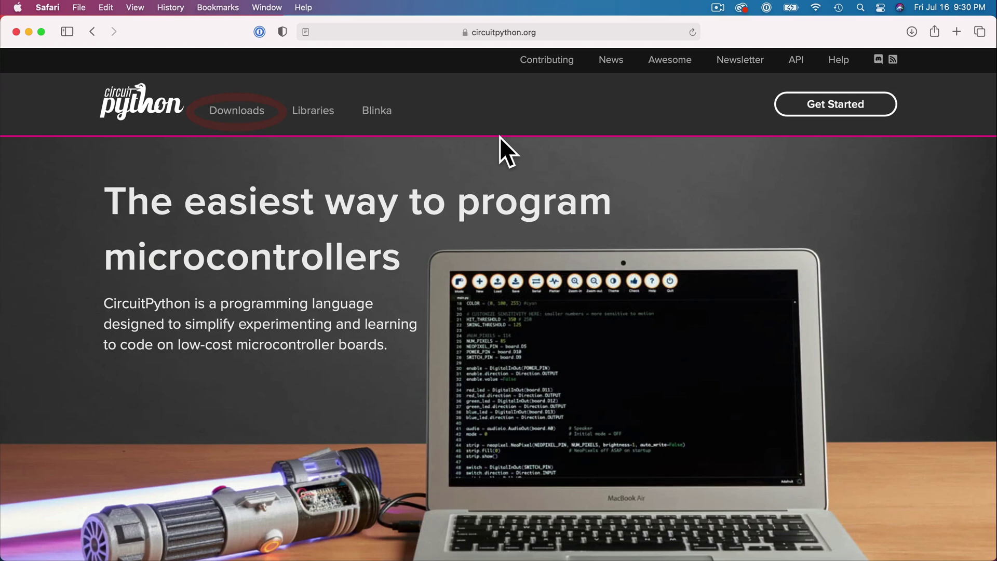
Step: Open CircuitPython Downloads and go to the Circuit Playground Bluefruit board page
click(252, 111)
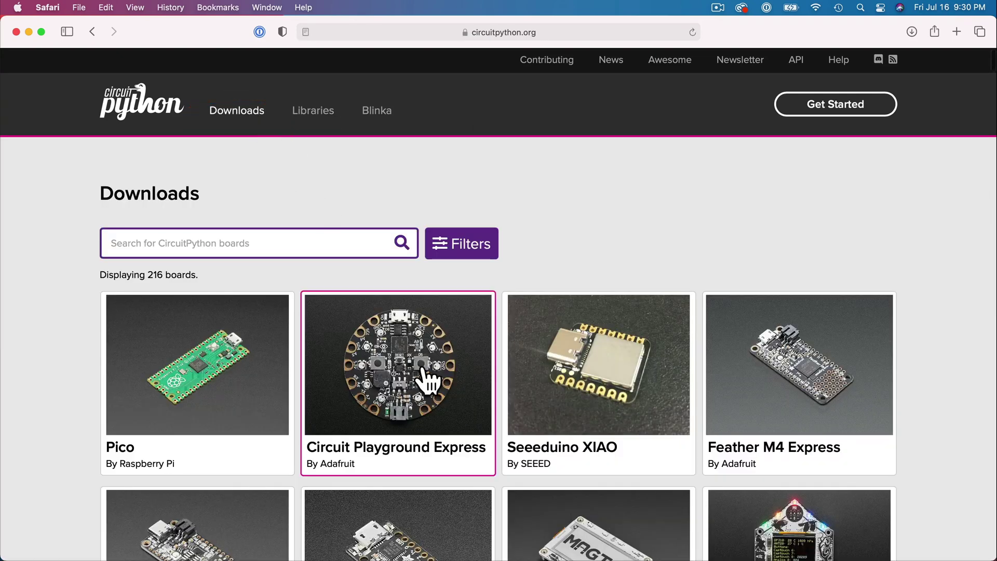
scroll(428, 379, down, 7)
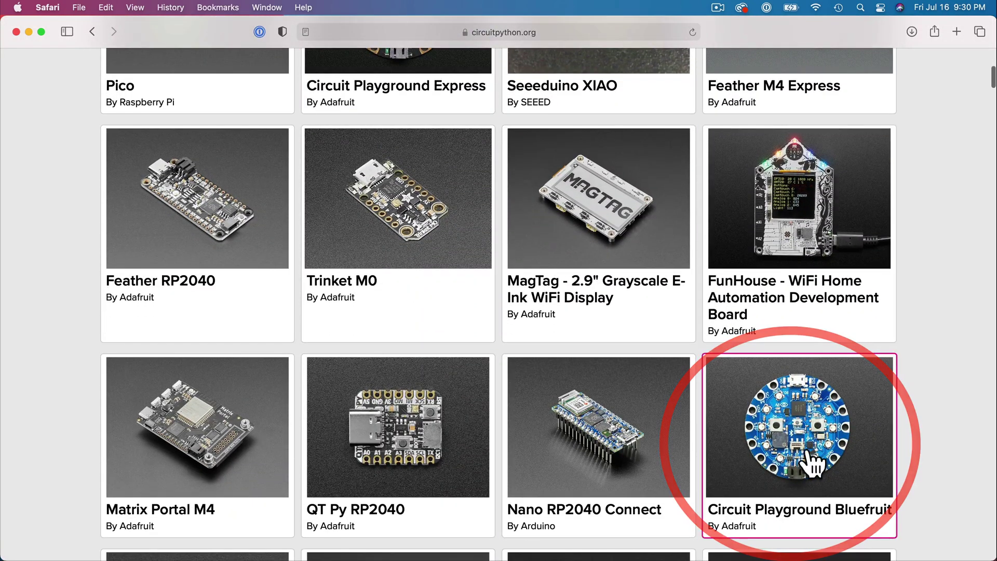
click(813, 456)
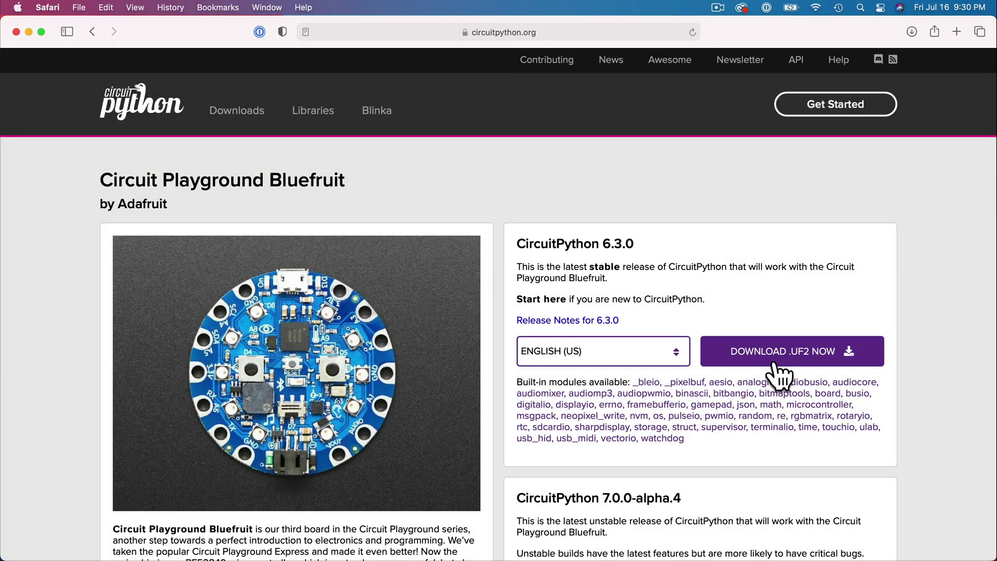
Step: Download the CircuitPython 6.3.0 .UF2 firmware and save it to the Desktop
click(775, 365)
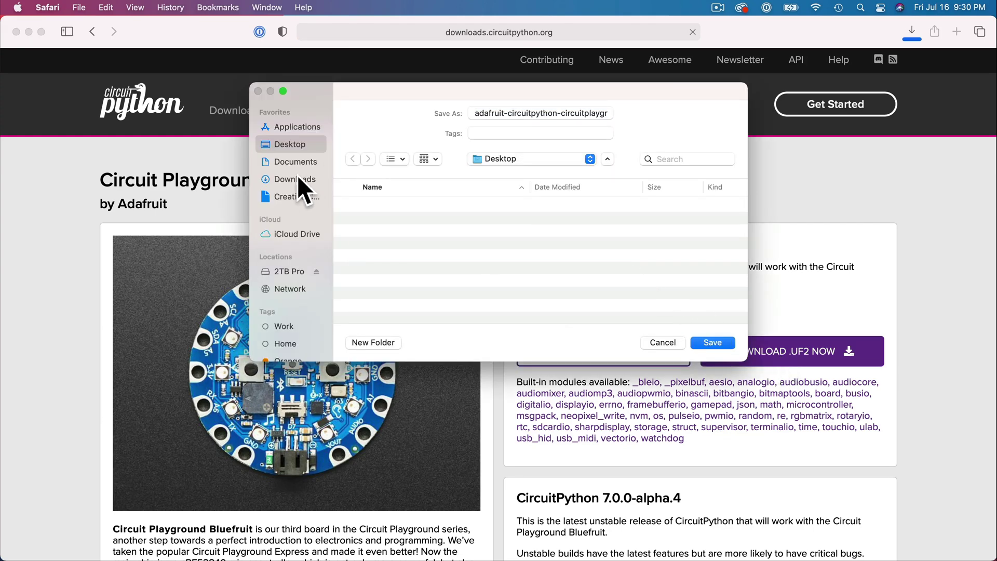
click(712, 342)
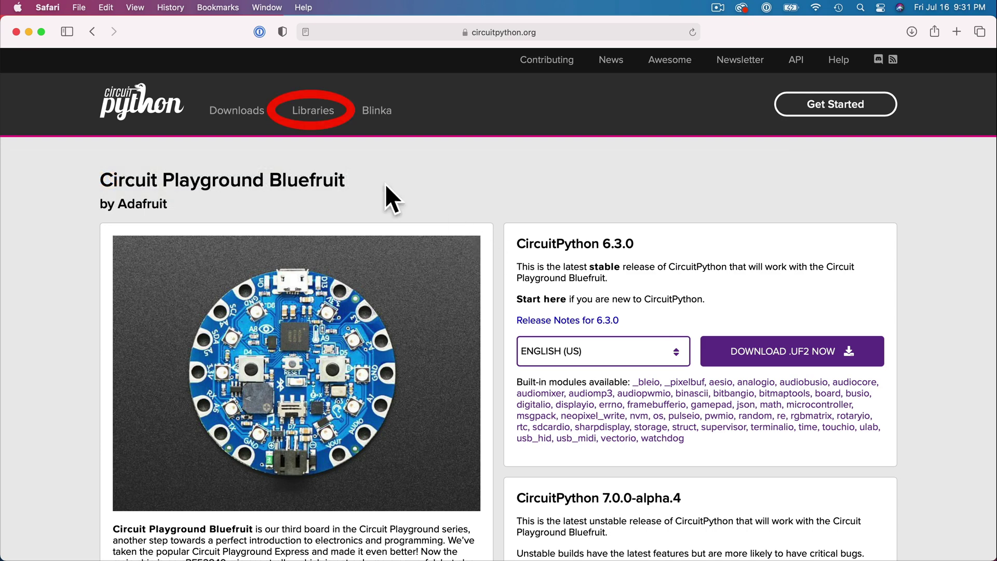
Step: Save the Bundle Version 6.x library zip from the Libraries page to the Desktop
click(310, 109)
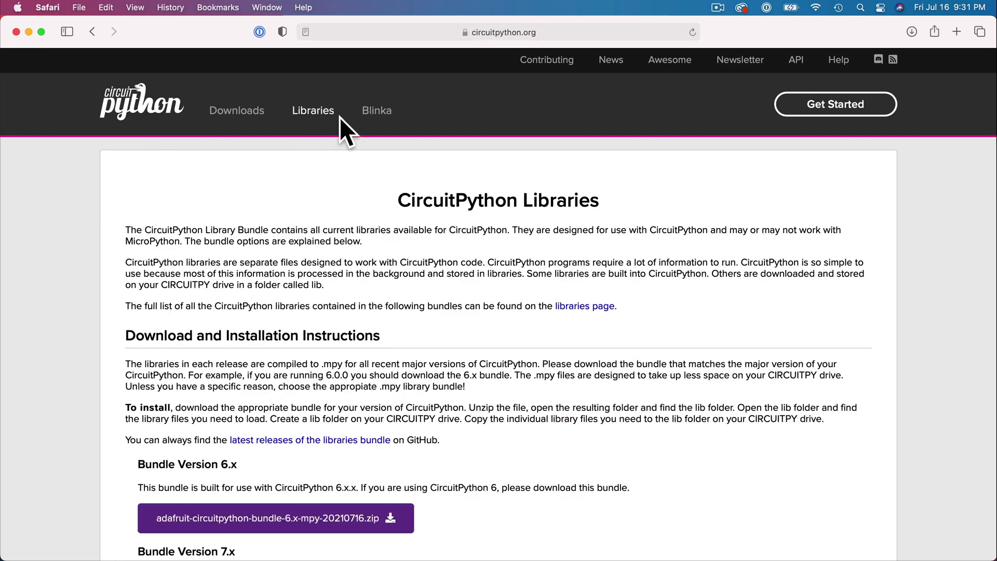
scroll(298, 316, down, 2)
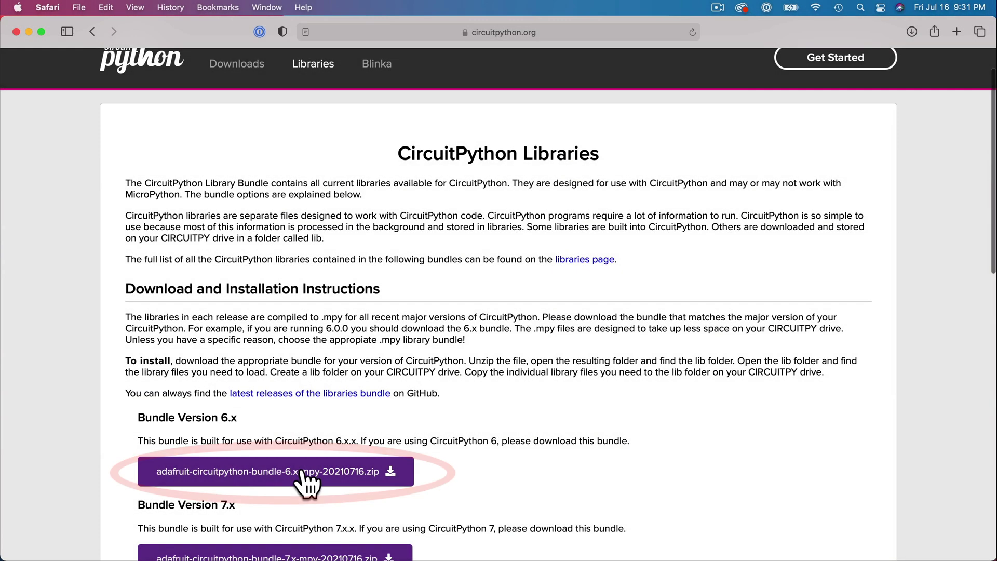
click(303, 470)
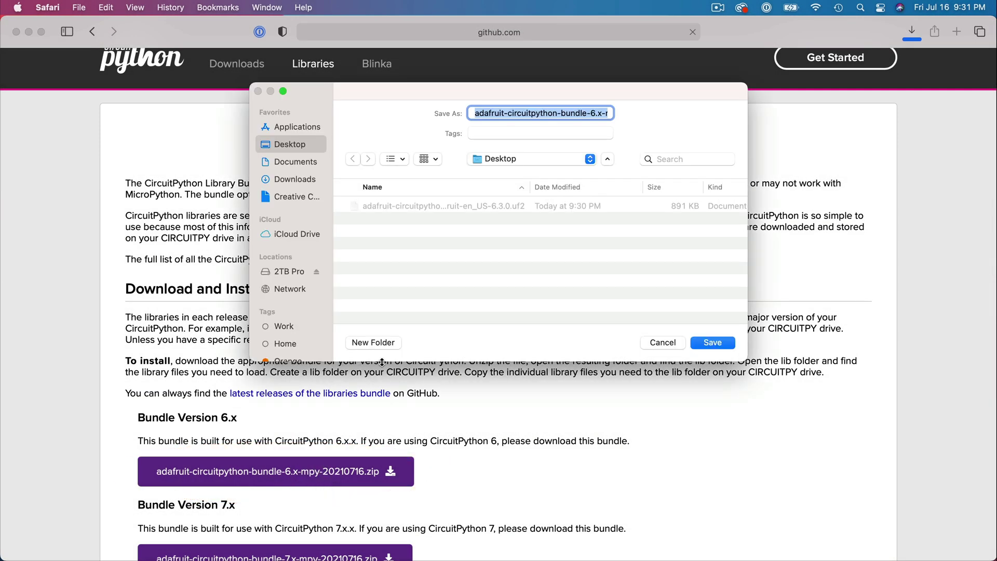
click(718, 341)
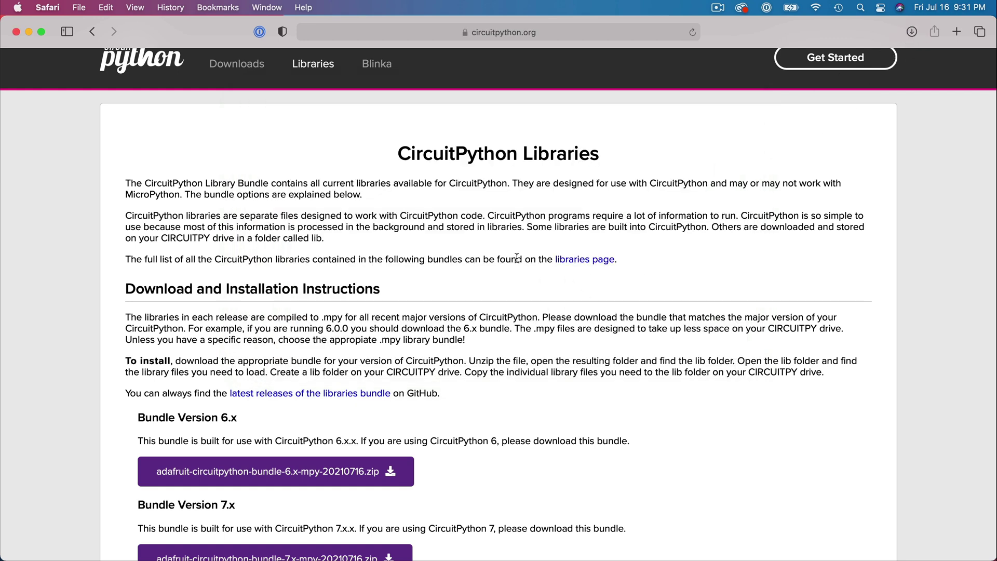
Step: Close the Safari window and switch to Finder on the desktop
click(15, 31)
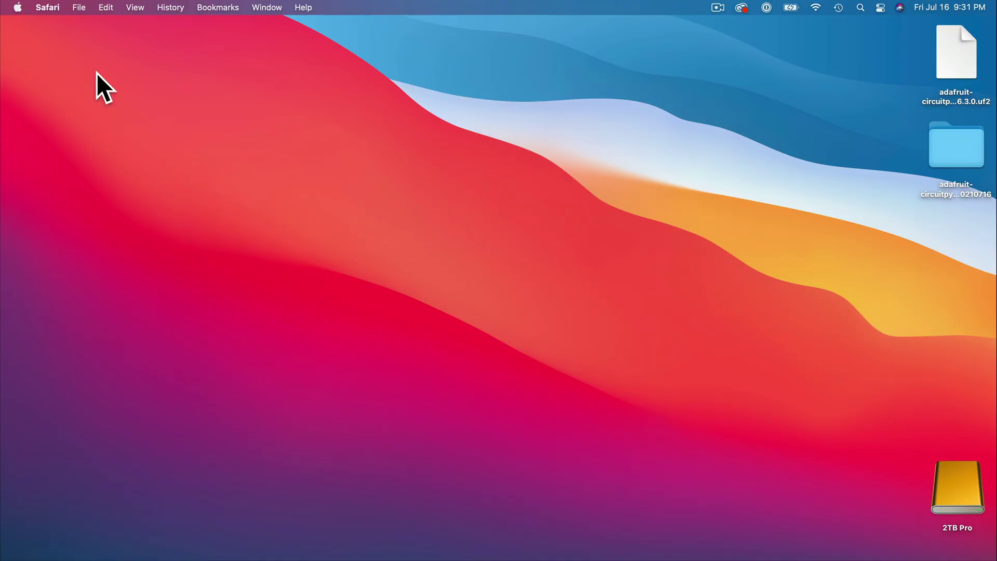
click(320, 188)
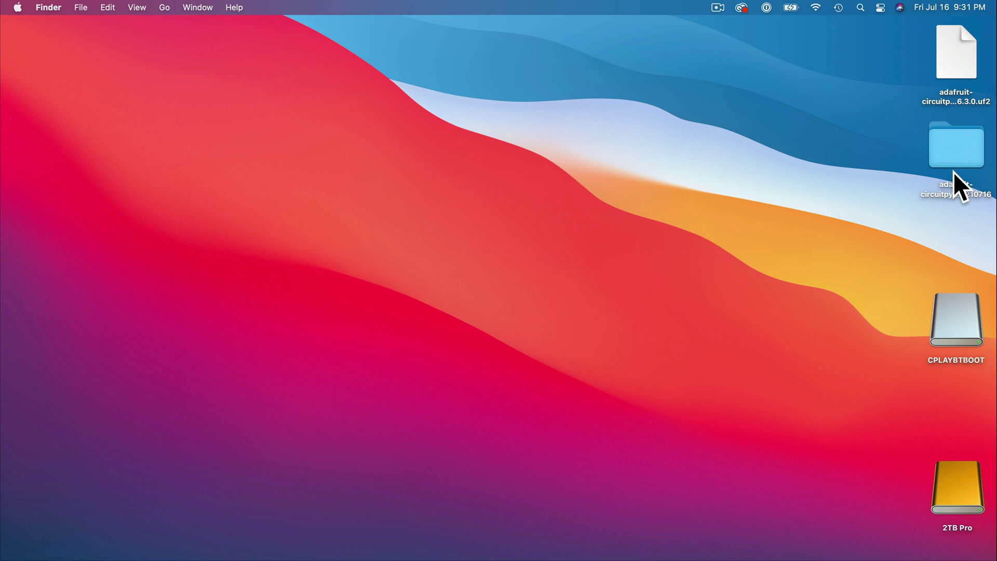
Step: Copy the 6.3.0 .uf2 file onto CPLAYBTBOOT and dismiss the improper-eject warning
click(955, 49)
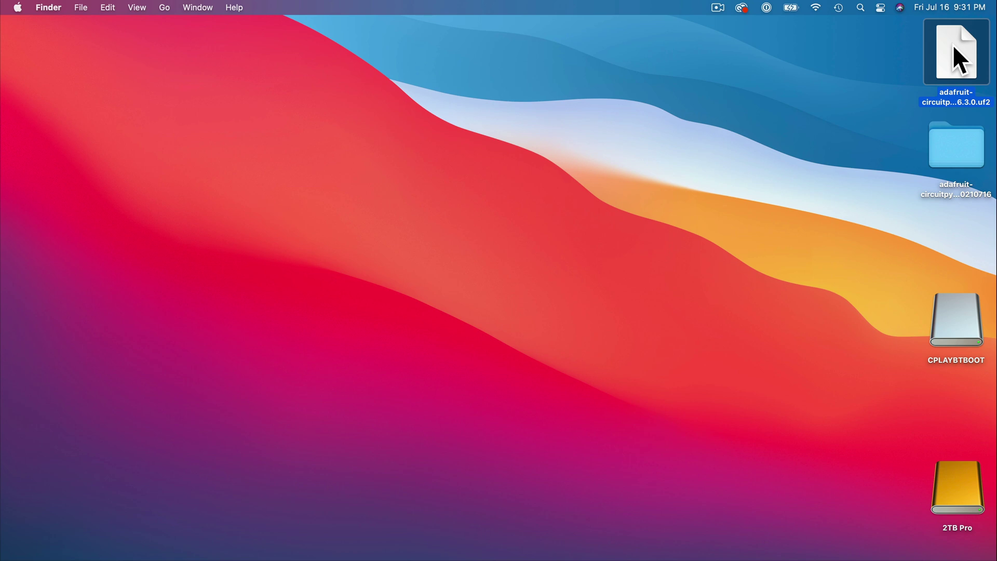
drag(952, 44, 961, 308)
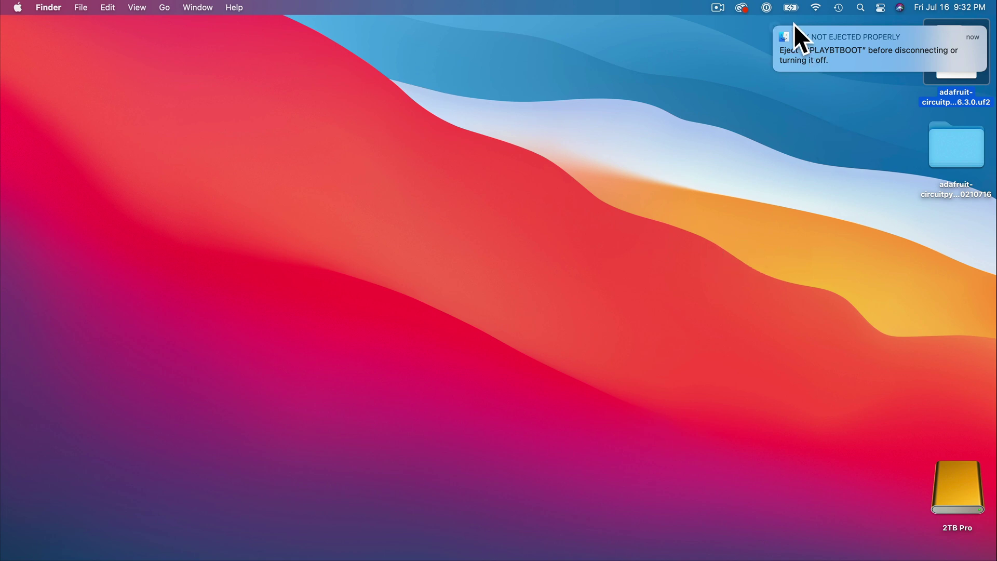
click(775, 26)
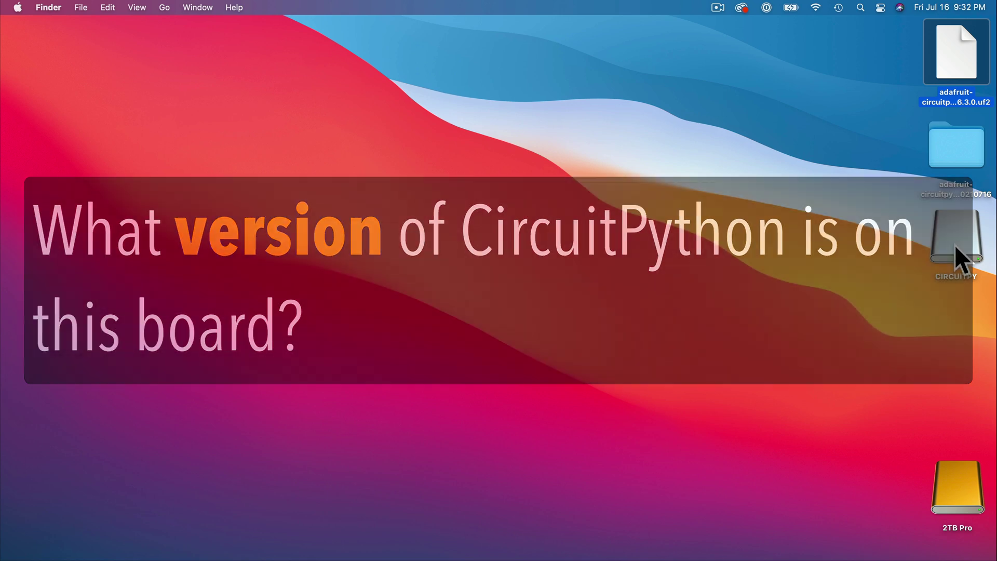
Step: Open boot_out.txt on CIRCUITPY to check the CircuitPython version, then close it
double_click(953, 233)
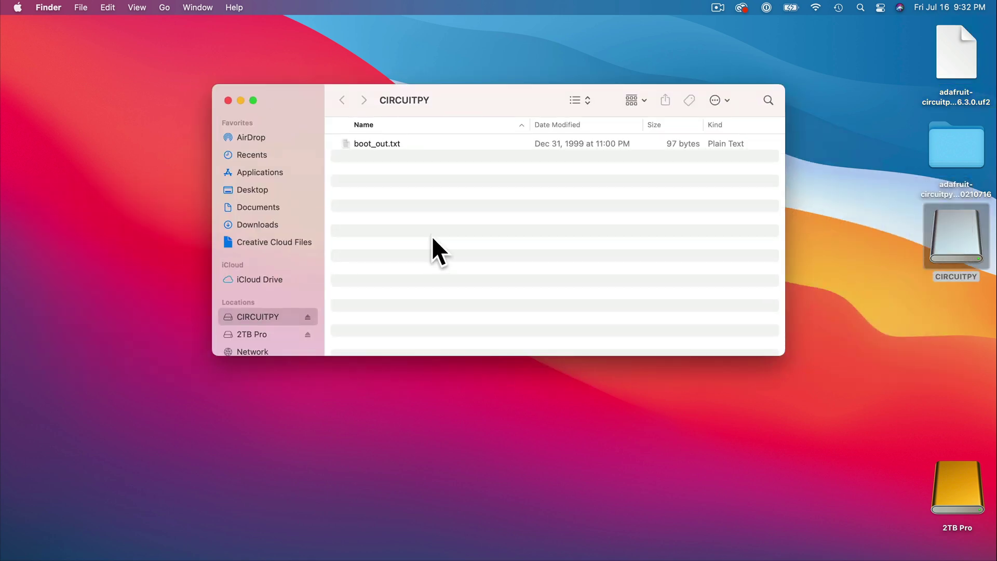
click(358, 142)
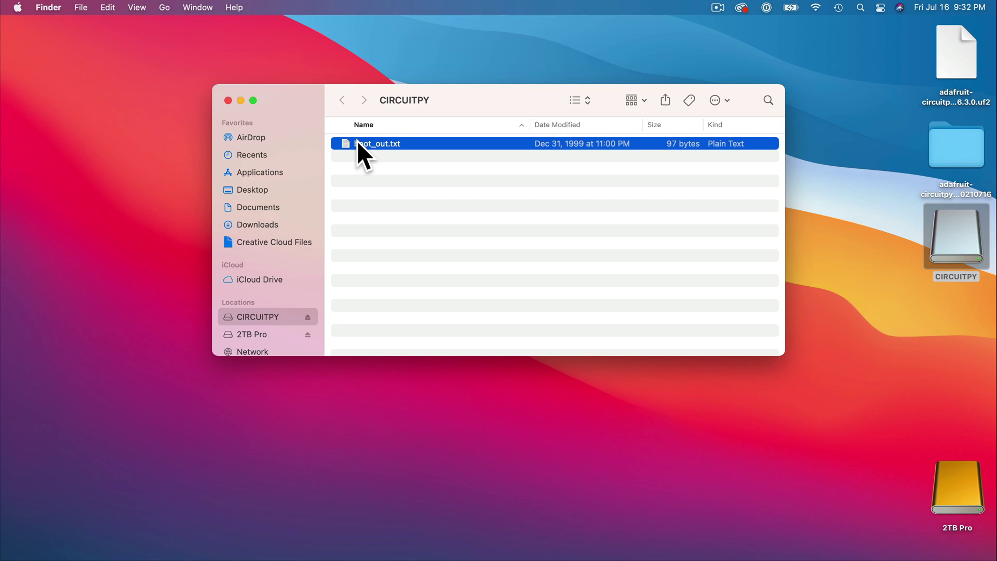
double_click(357, 142)
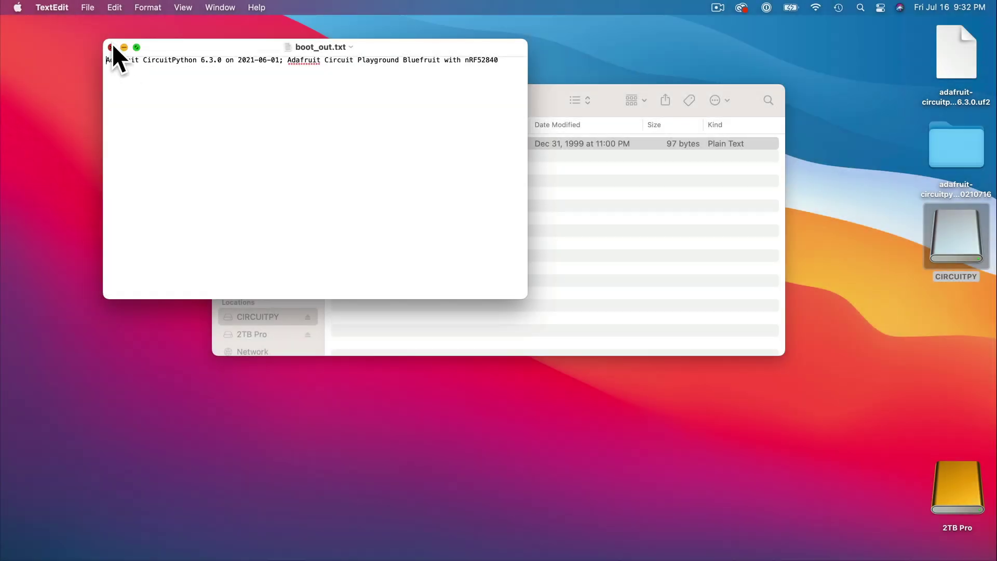
click(112, 45)
click(445, 196)
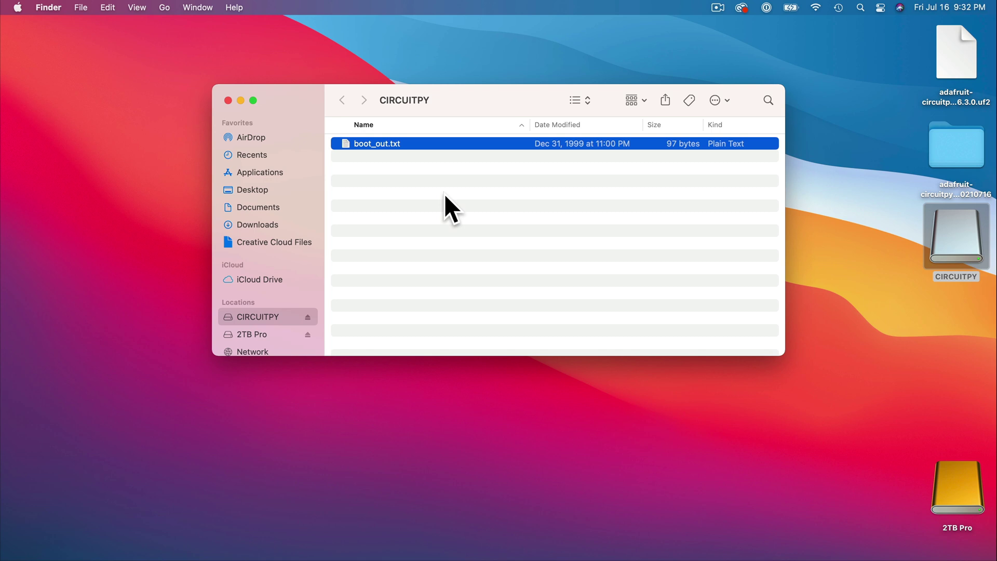
click(958, 147)
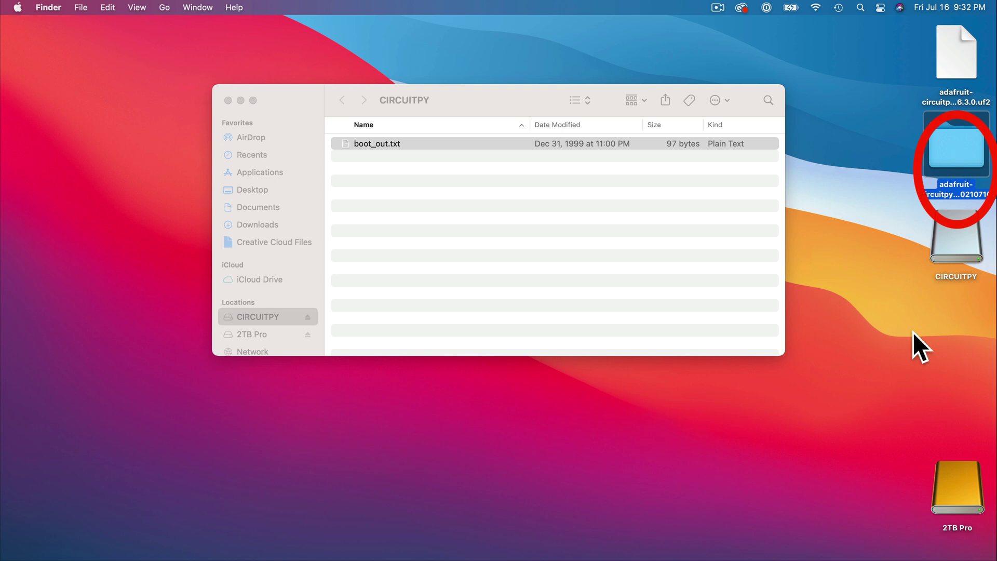
Step: Open the bundle's lib folder on the left, with the CIRCUITPY window in front
double_click(952, 136)
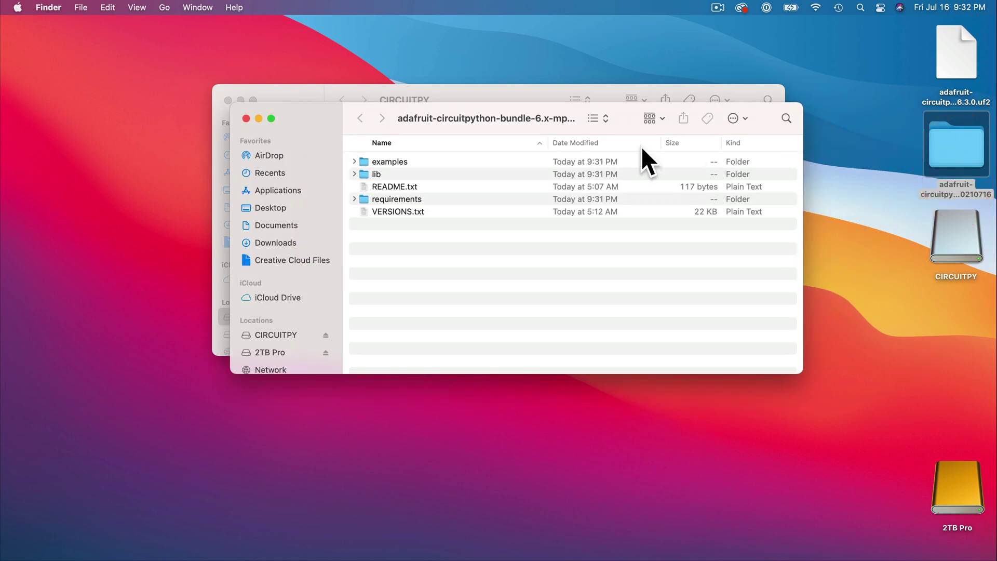
click(365, 174)
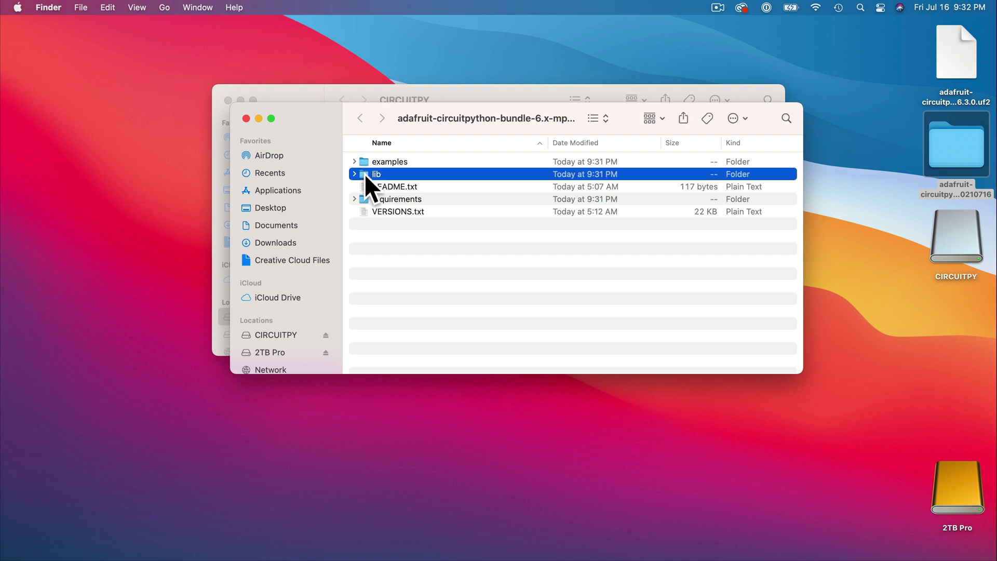
double_click(364, 173)
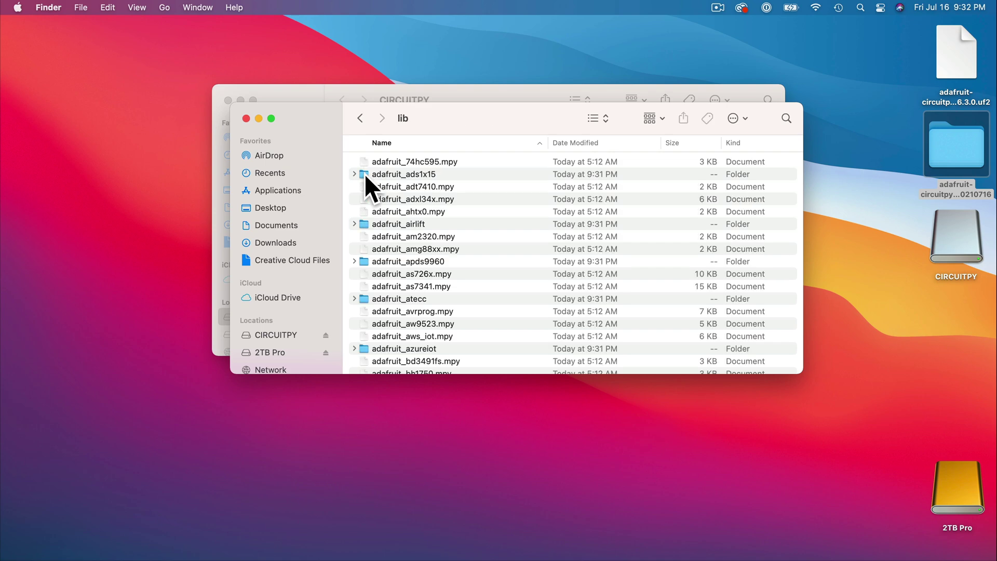
drag(314, 118, 79, 125)
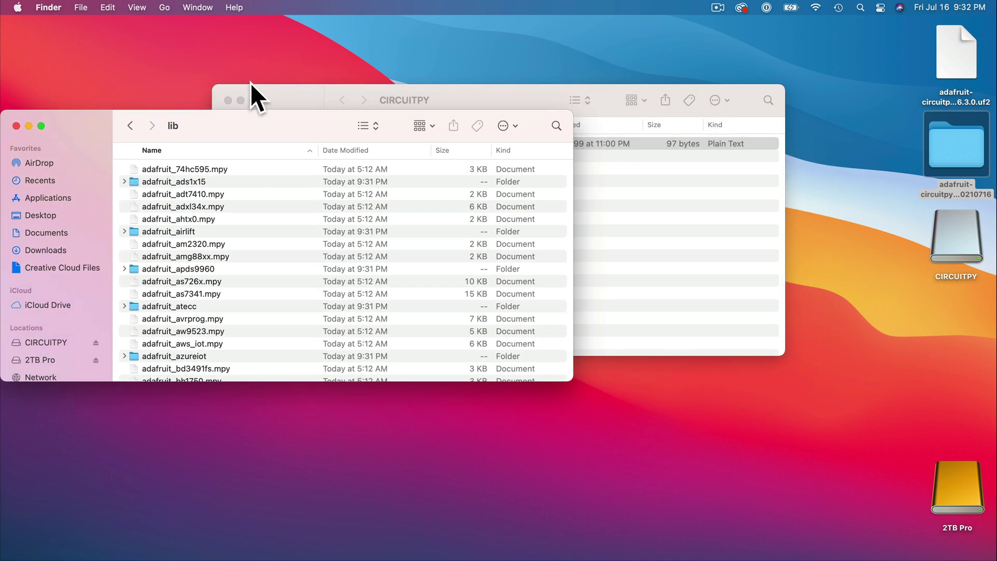
click(285, 91)
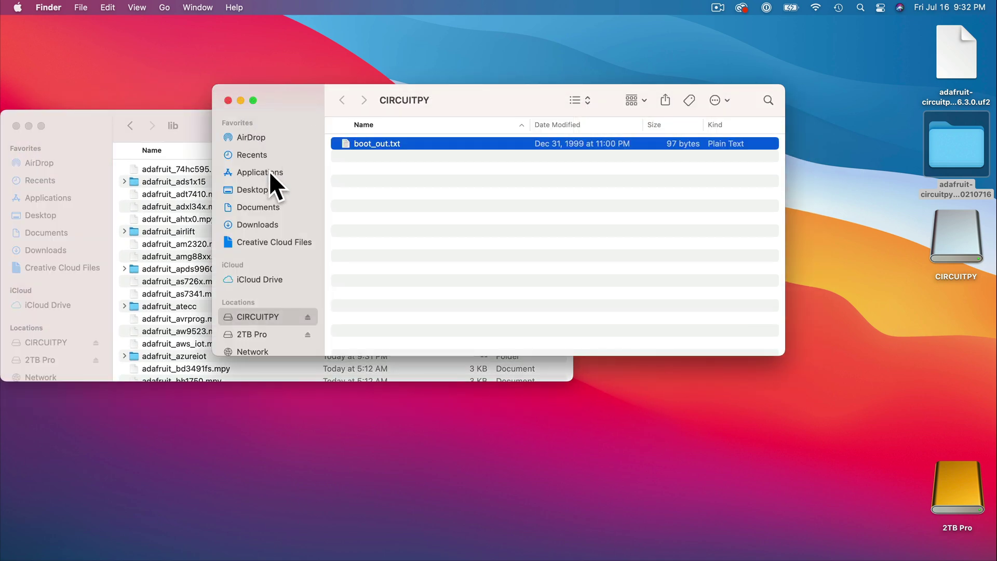
Step: Create a new Desktop folder named lib and open it in the right-hand window
click(258, 187)
drag(295, 117, 550, 169)
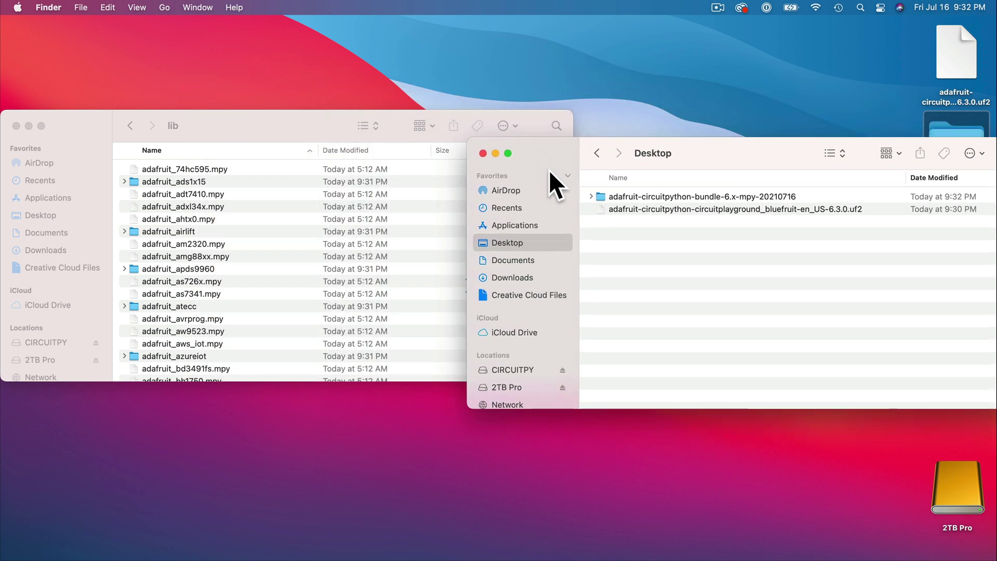
right_click(681, 273)
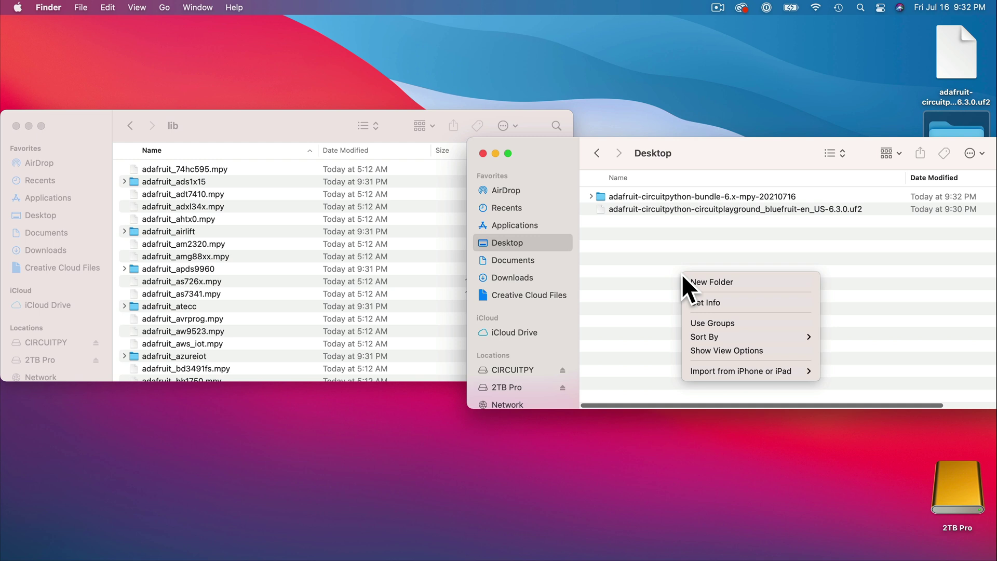
click(703, 281)
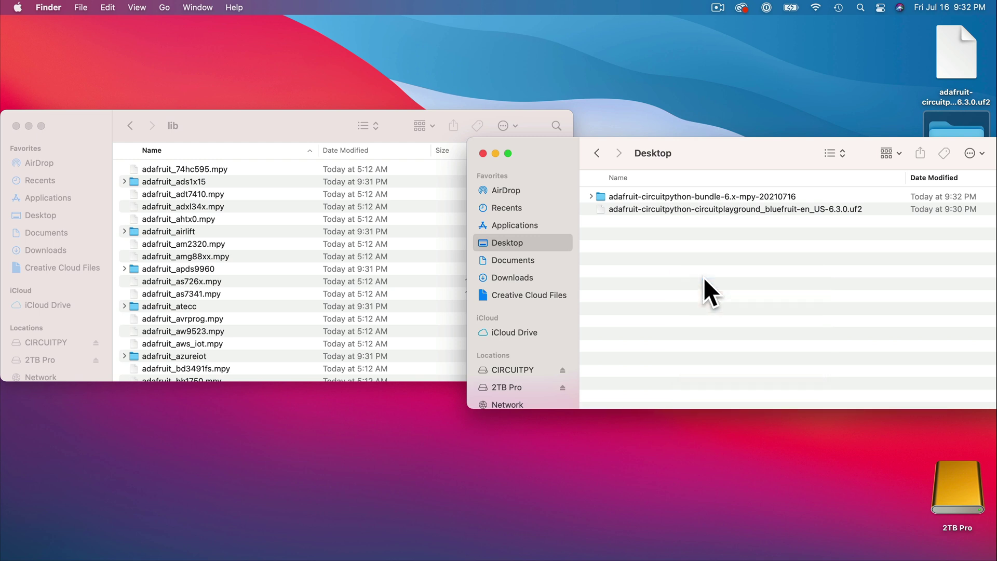
text(lib)
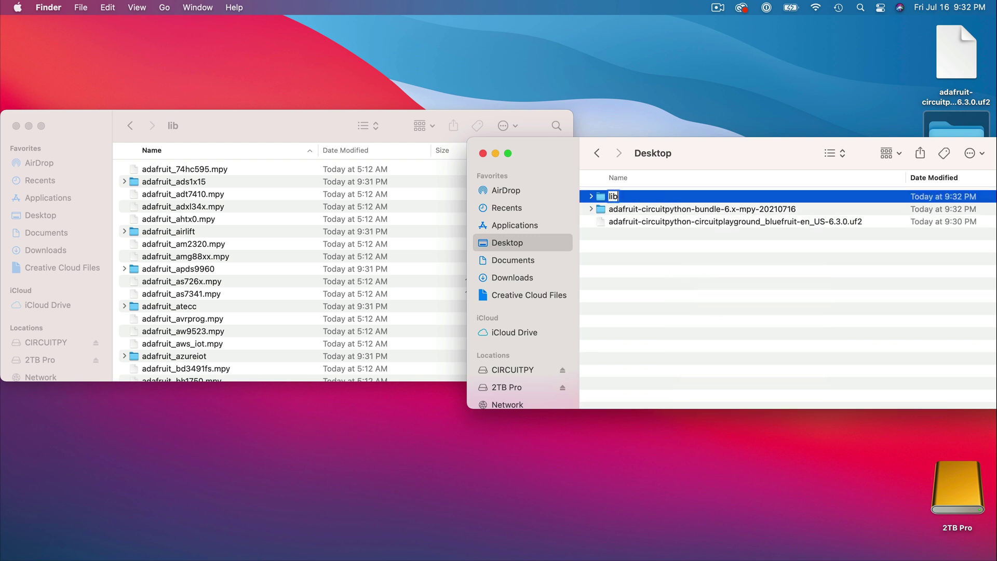
key(Return)
double_click(610, 200)
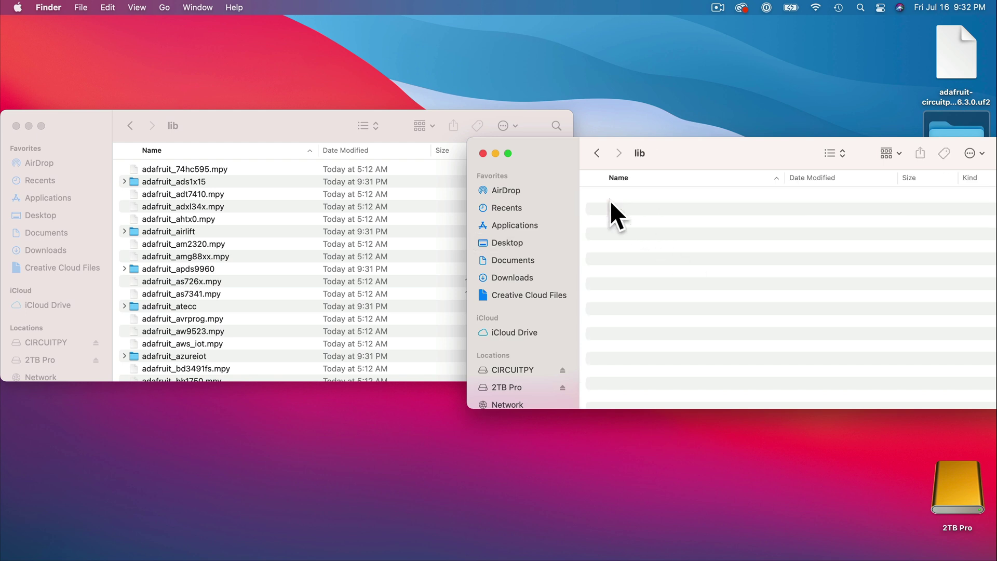
scroll(272, 230, up, 2)
Step: Copy adafruit_ble, adafruit_bluefruit_connect and adafruit_circuitplayground into the new lib folder
click(272, 229)
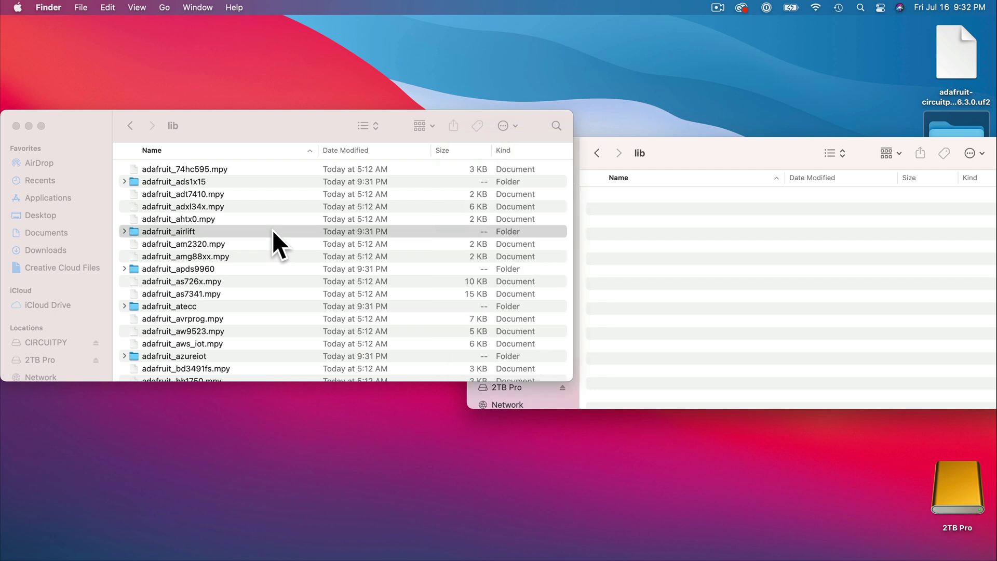
scroll(272, 230, down, 8)
scroll(272, 230, down, 3)
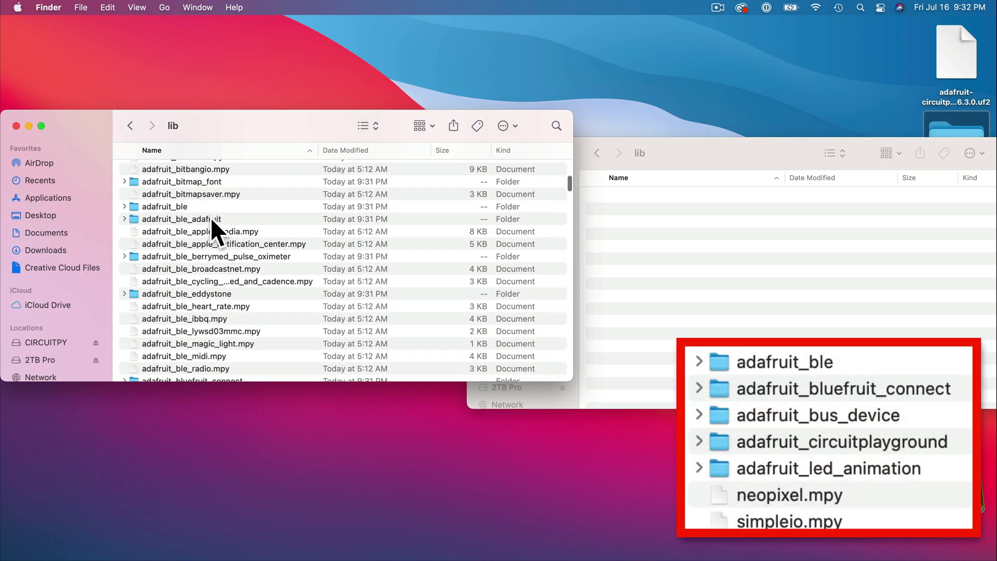
click(175, 206)
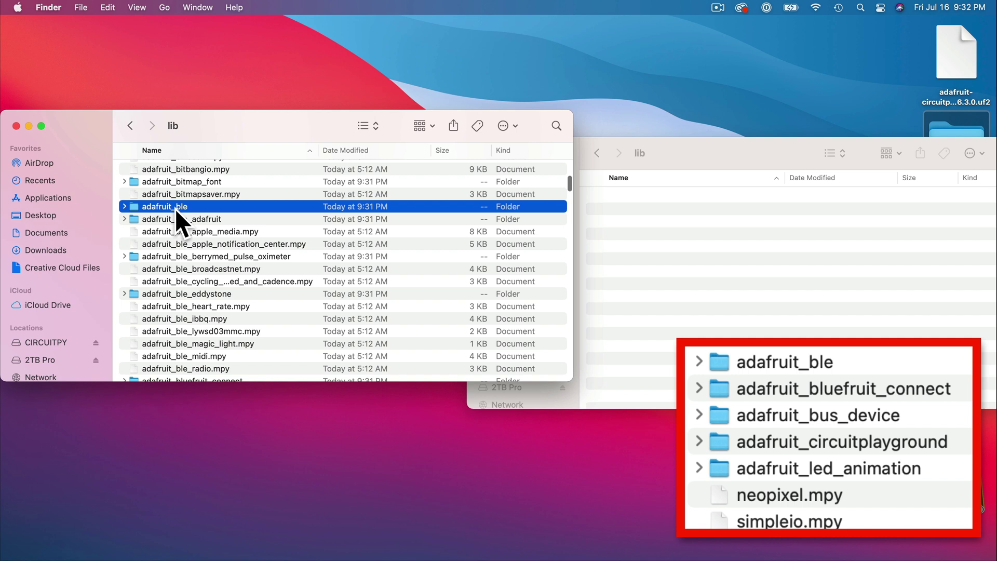
drag(176, 209, 657, 283)
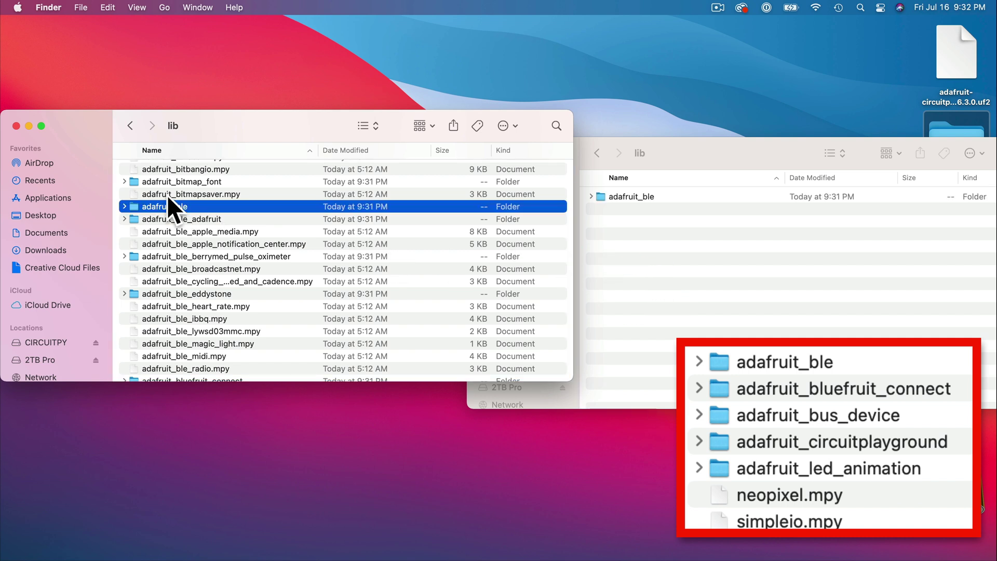
scroll(207, 295, down, 3)
click(207, 300)
drag(207, 301, 678, 293)
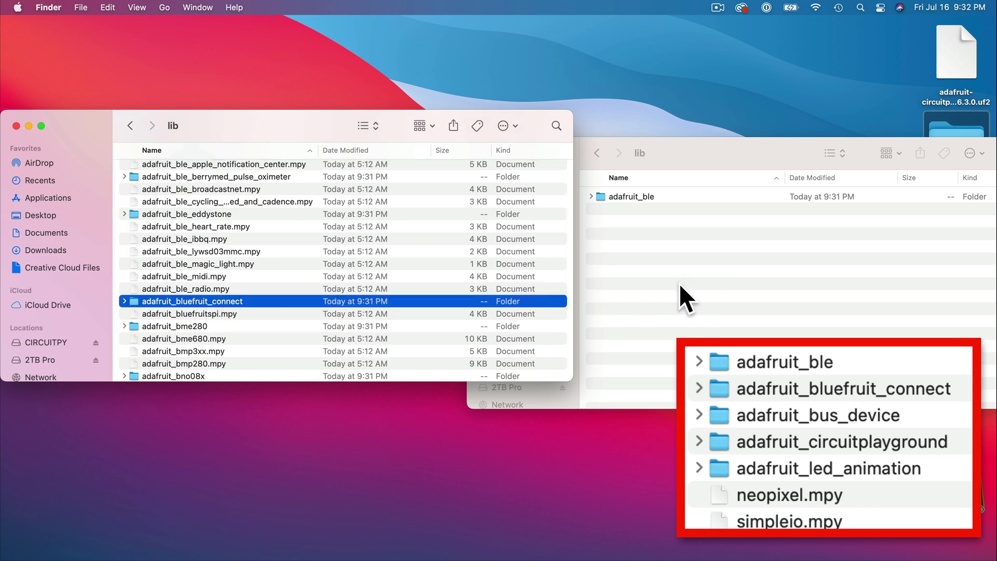
scroll(165, 320, down, 5)
drag(172, 291, 659, 228)
Step: Copy adafruit_led_animation, neopixel.mpy, simpleio.mpy and adafruit_bus_device into the new lib folder
scroll(156, 301, down, 10)
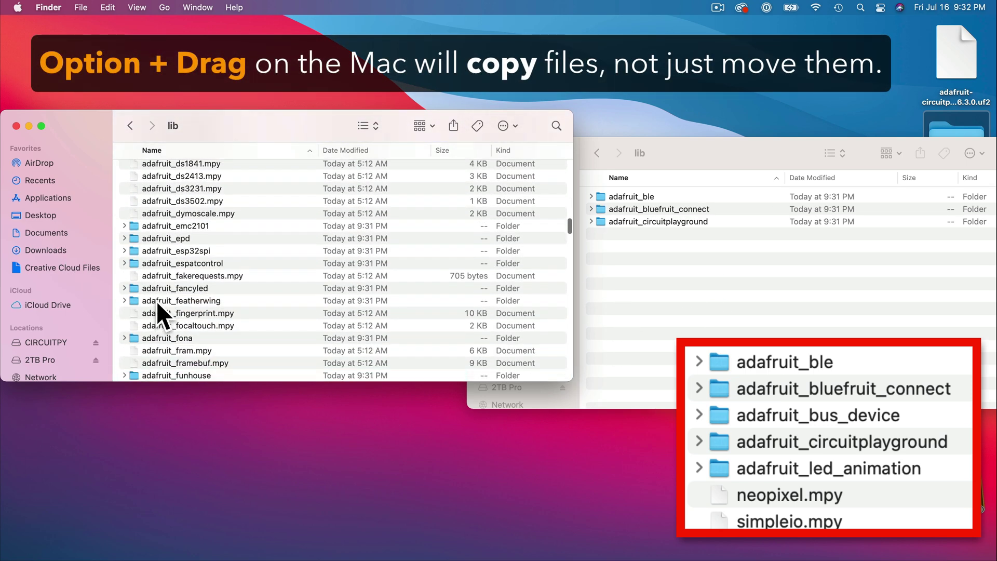
scroll(158, 282, down, 10)
click(160, 298)
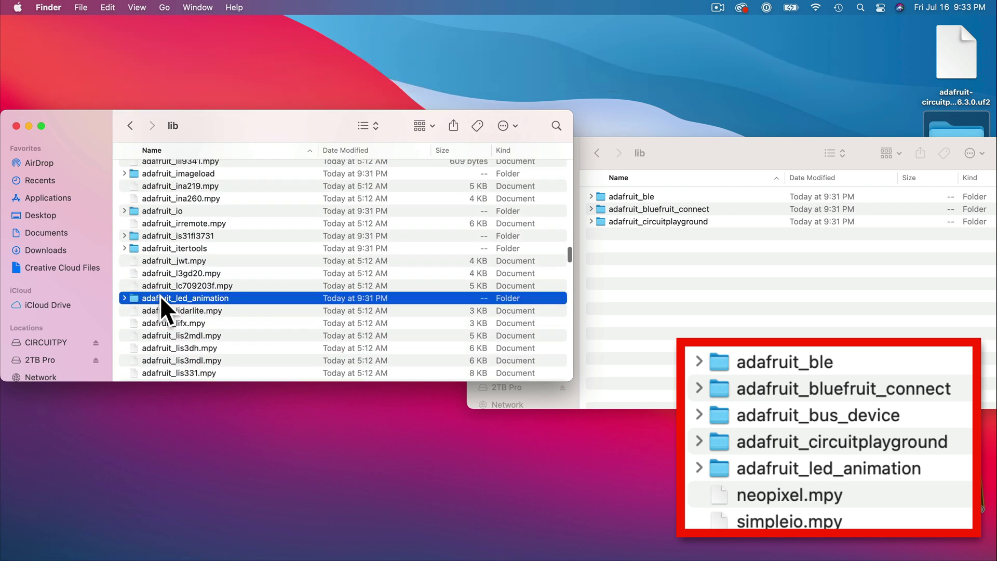
drag(160, 298, 672, 322)
scroll(300, 332, down, 10)
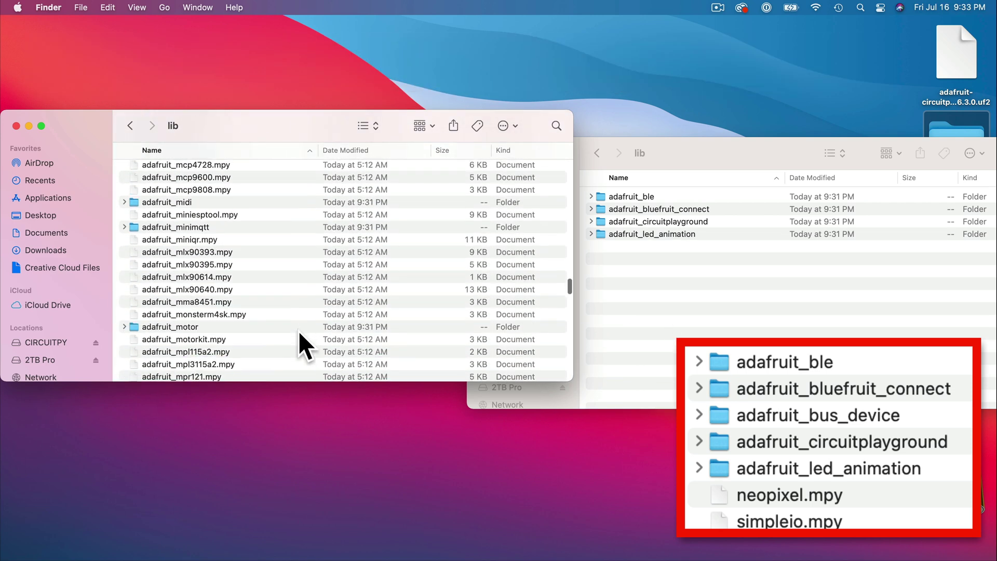
scroll(299, 335, down, 10)
click(172, 357)
shift+click(176, 370)
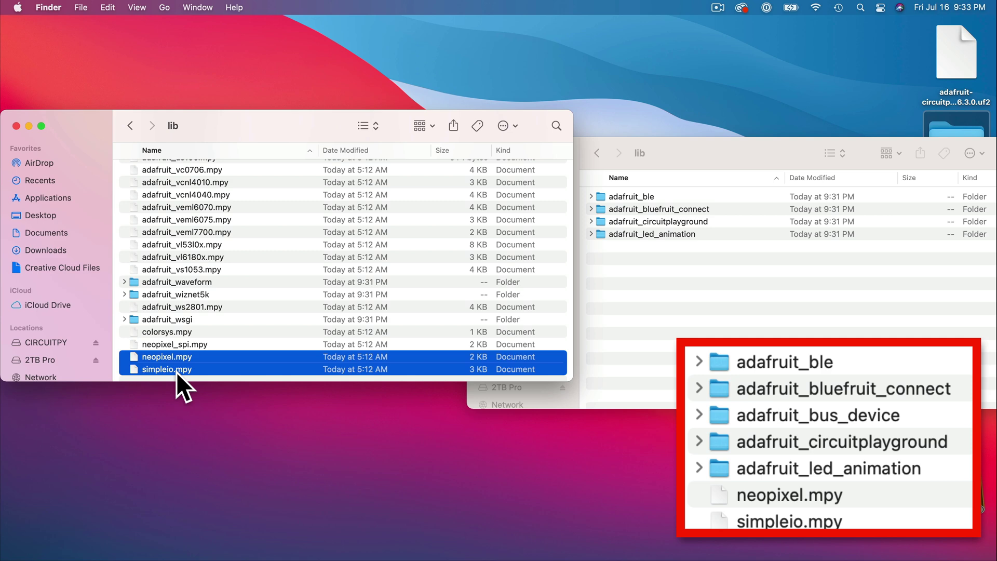
drag(176, 370, 656, 244)
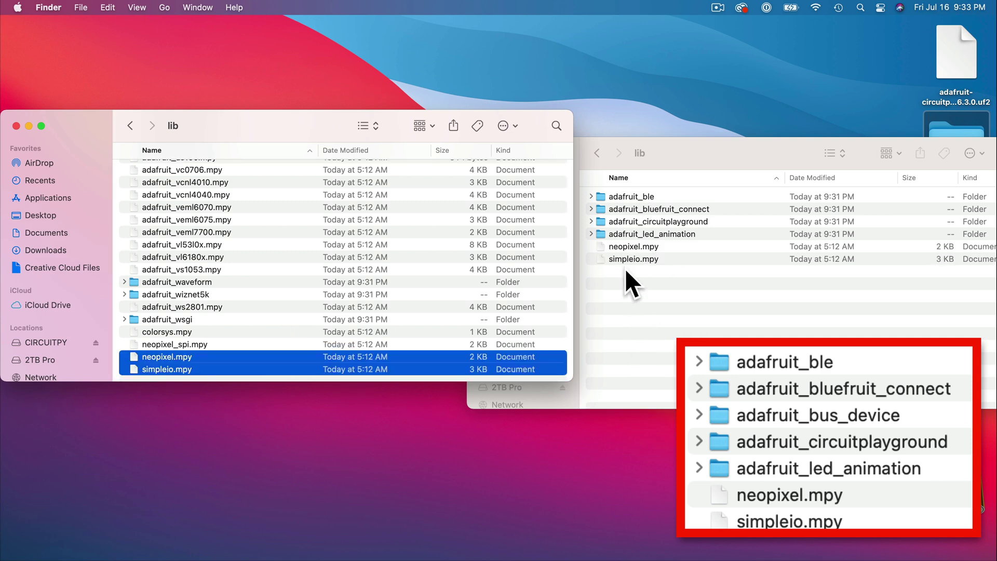
scroll(298, 229, up, 20)
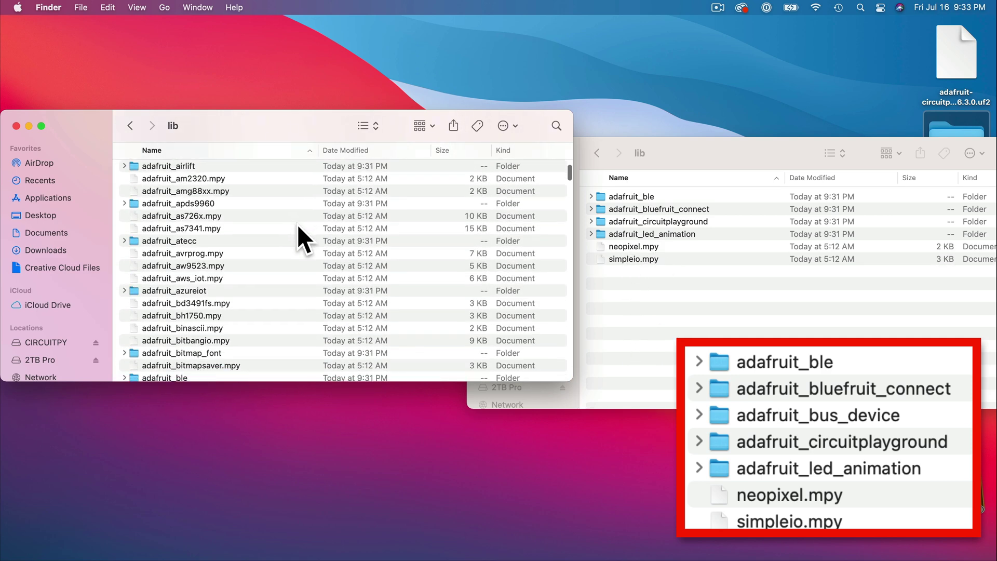
scroll(297, 224, down, 8)
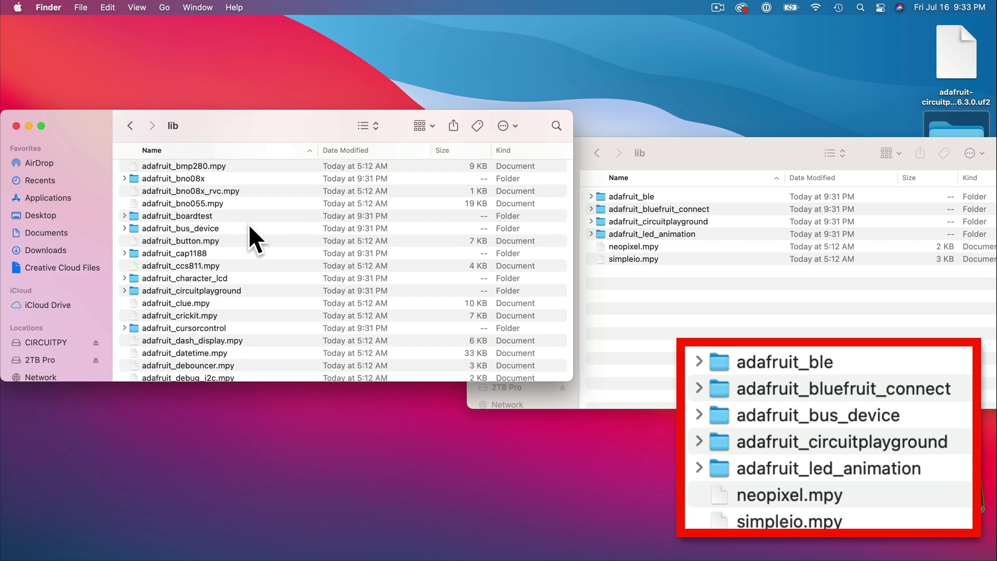
drag(250, 227, 675, 239)
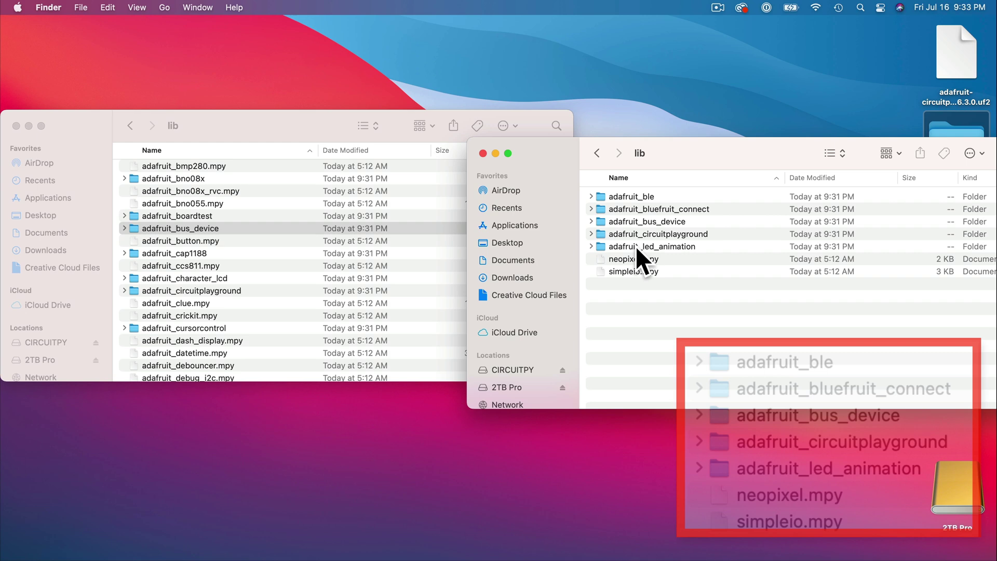
Step: Close the bundle lib window and copy the Desktop lib folder onto CIRCUITPY
click(17, 126)
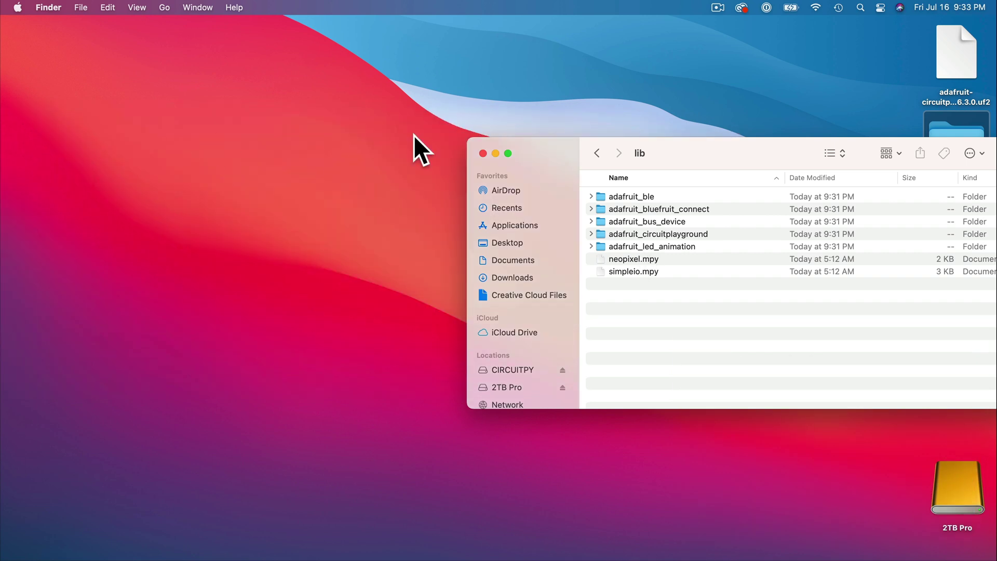
click(598, 153)
click(598, 197)
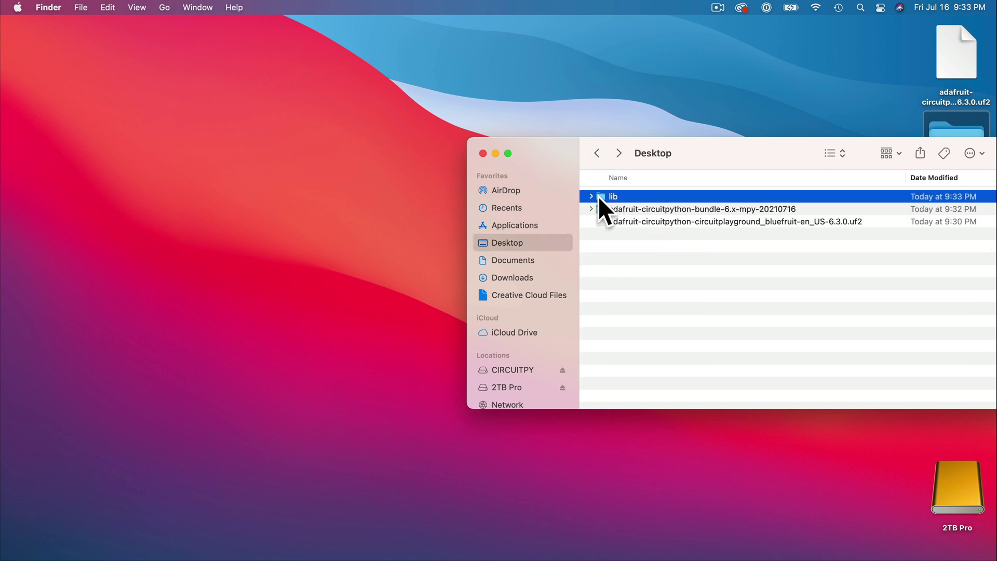
scroll(539, 310, down, 5)
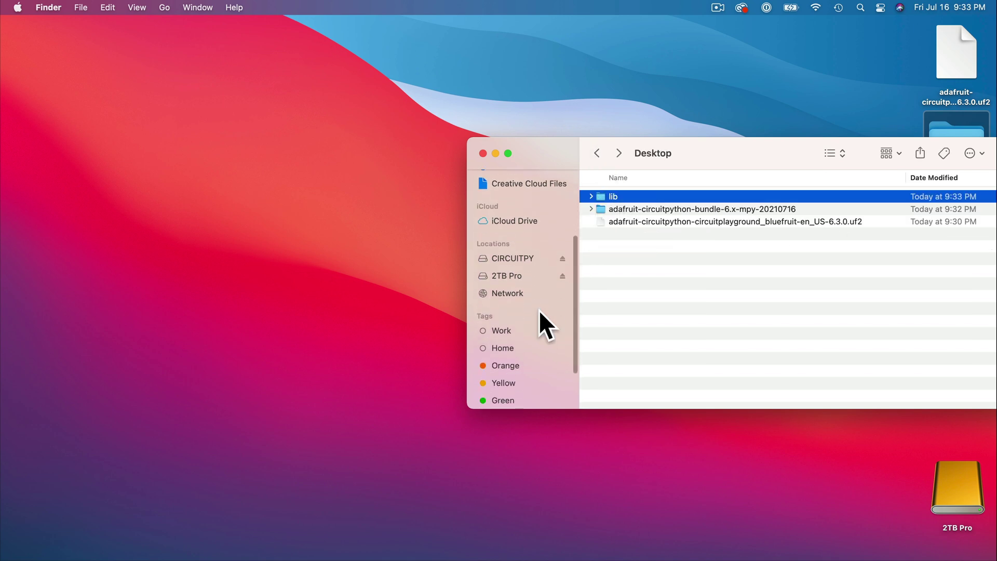
drag(601, 196, 526, 246)
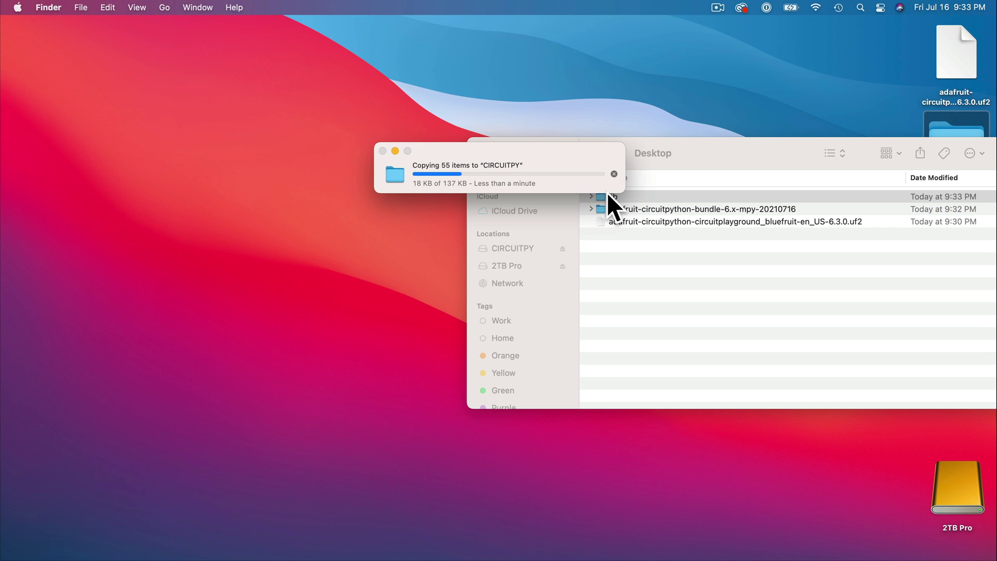